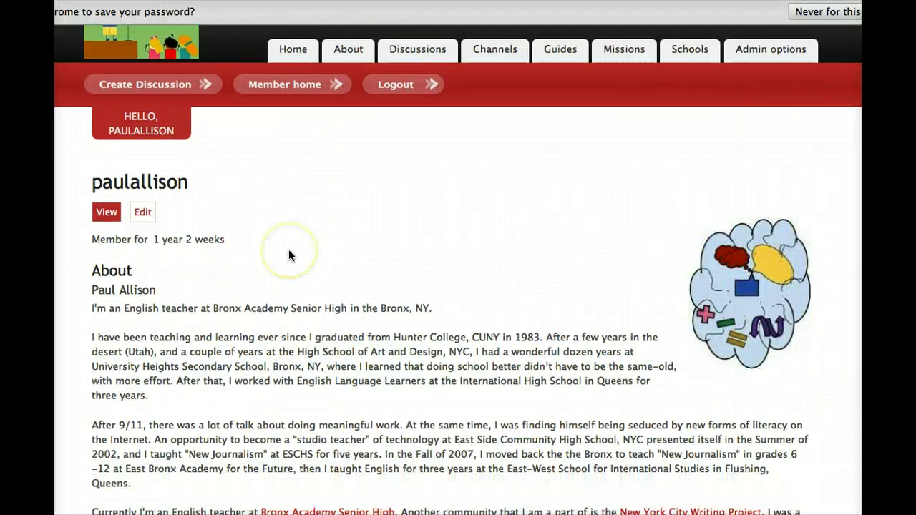
Play the Detox video under My Vlog, view its playlist, then open Gmail's Google services list.
{"action": "scroll", "coordinate": [290, 252], "scroll_direction": "down", "scroll_amount": 1}
{"action": "scroll", "coordinate": [288, 249], "scroll_direction": "down", "scroll_amount": 3}
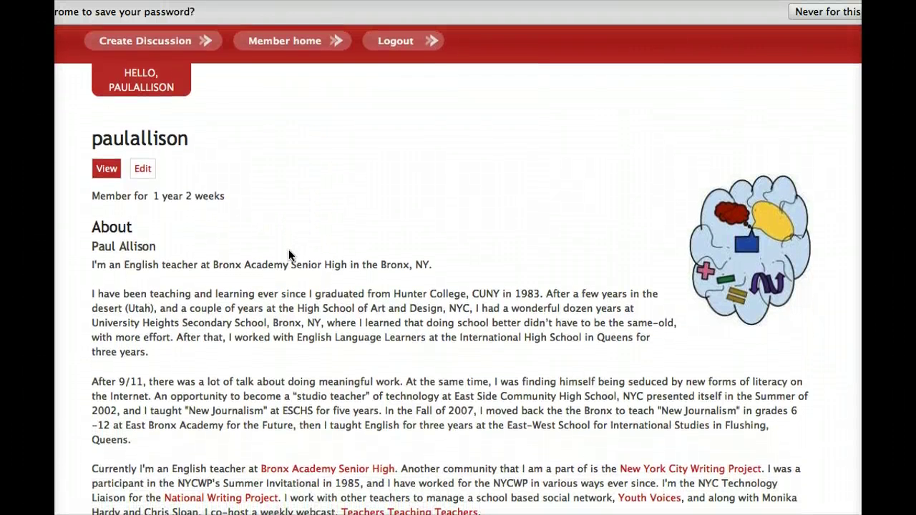
{"action": "scroll", "coordinate": [288, 249], "scroll_direction": "down", "scroll_amount": 8}
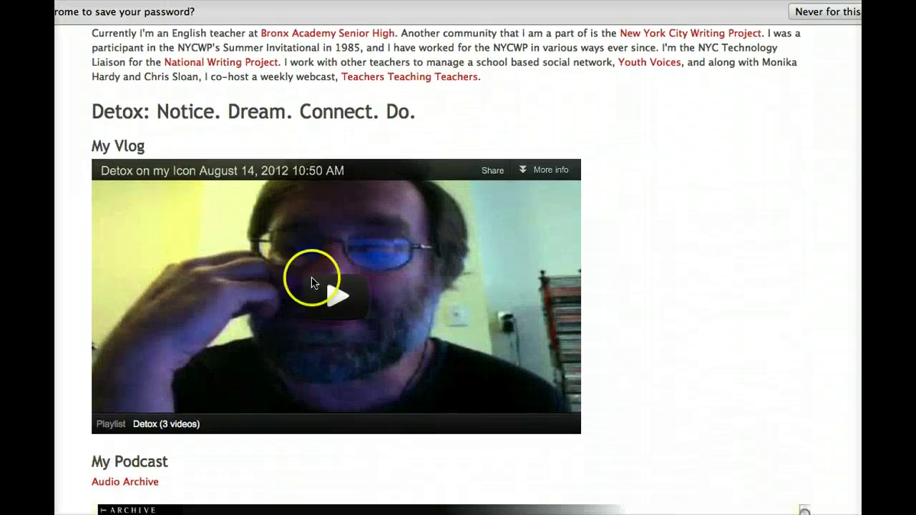
{"action": "left_click", "coordinate": [334, 299]}
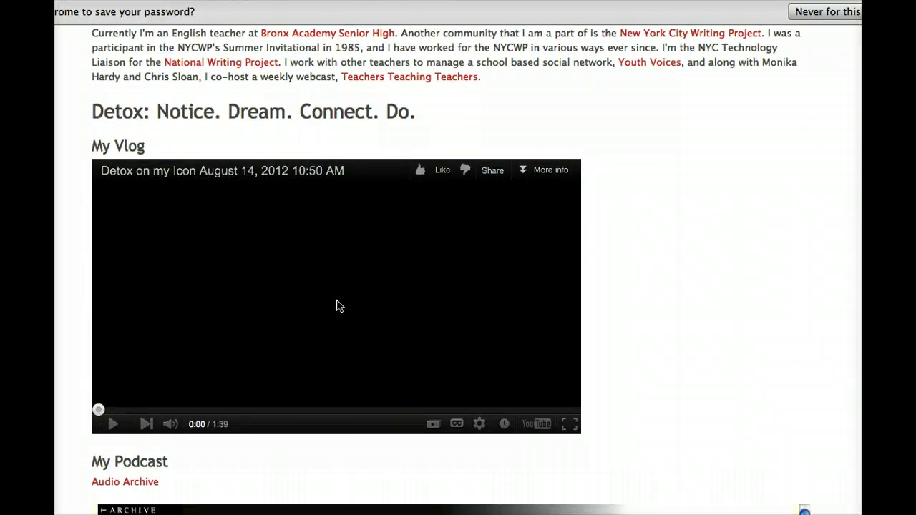
{"action": "left_click", "coordinate": [433, 428]}
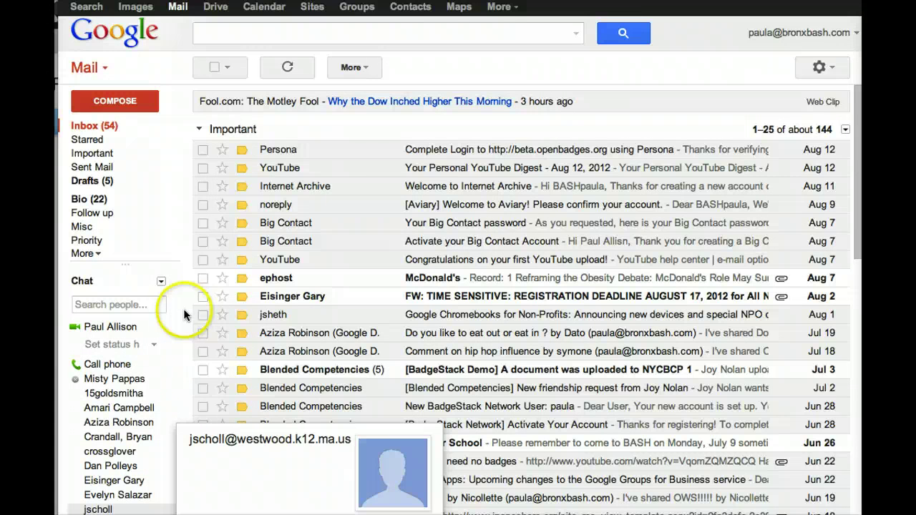
{"action": "left_click", "coordinate": [501, 8]}
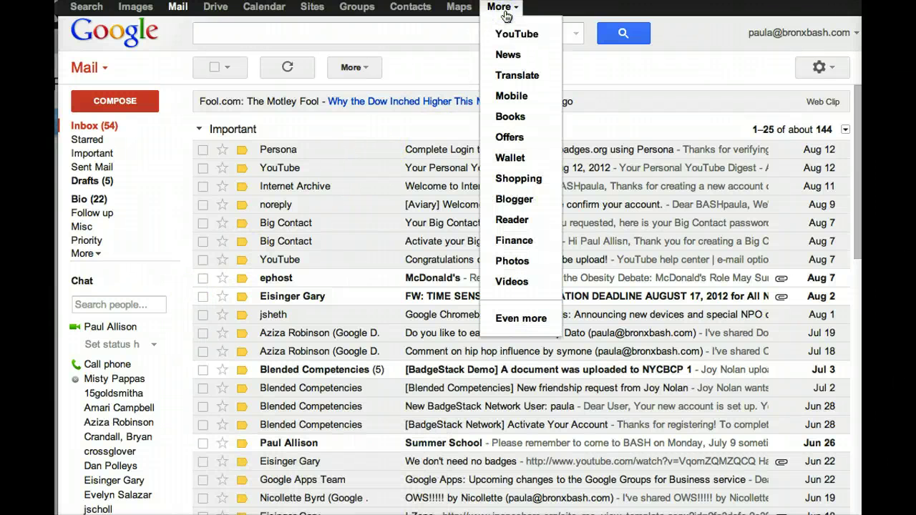
Go to YouTube and open the three-video Detox playlist from the account panel.
{"action": "left_click", "coordinate": [506, 34]}
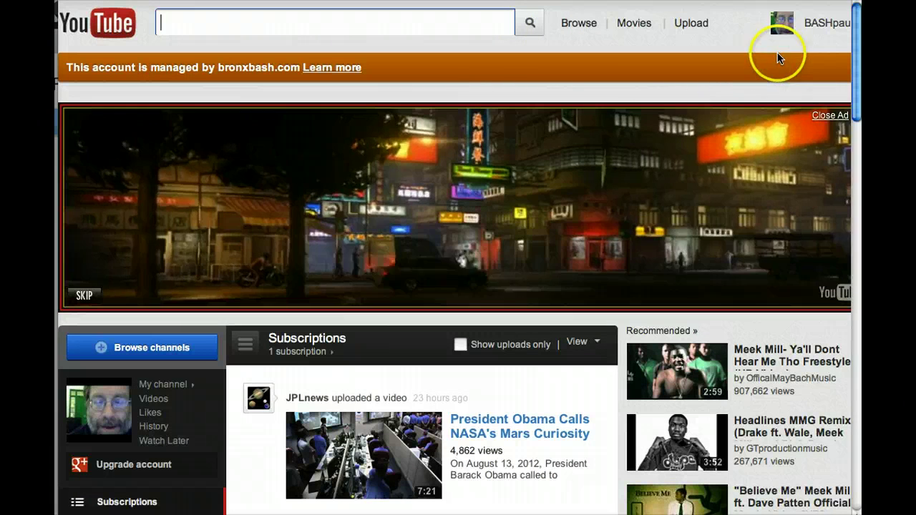
{"action": "left_click", "coordinate": [805, 23]}
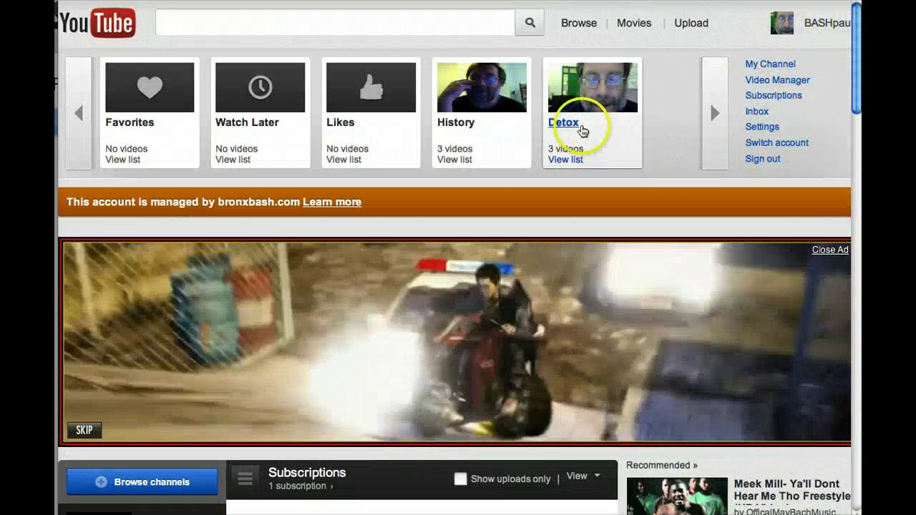
{"action": "left_click", "coordinate": [566, 123]}
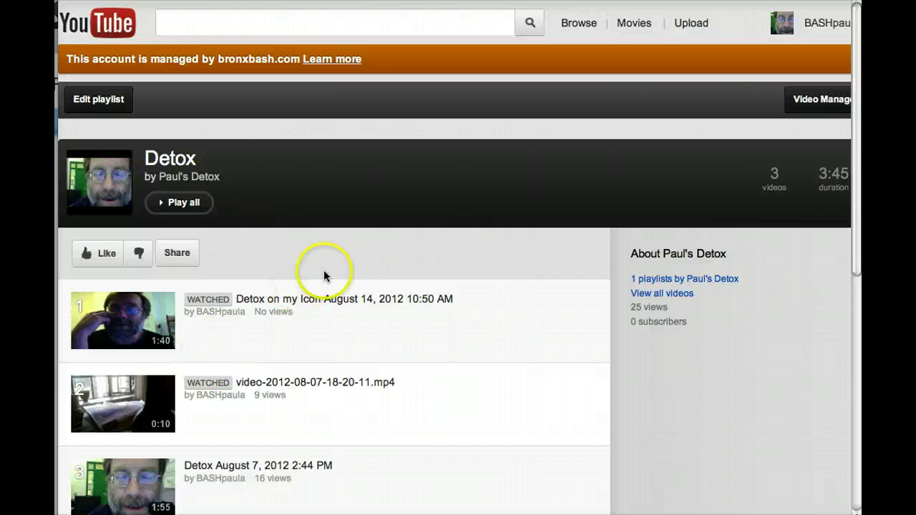
{"action": "scroll", "coordinate": [323, 276], "scroll_direction": "down", "scroll_amount": 2}
{"action": "scroll", "coordinate": [325, 278], "scroll_direction": "down", "scroll_amount": 3}
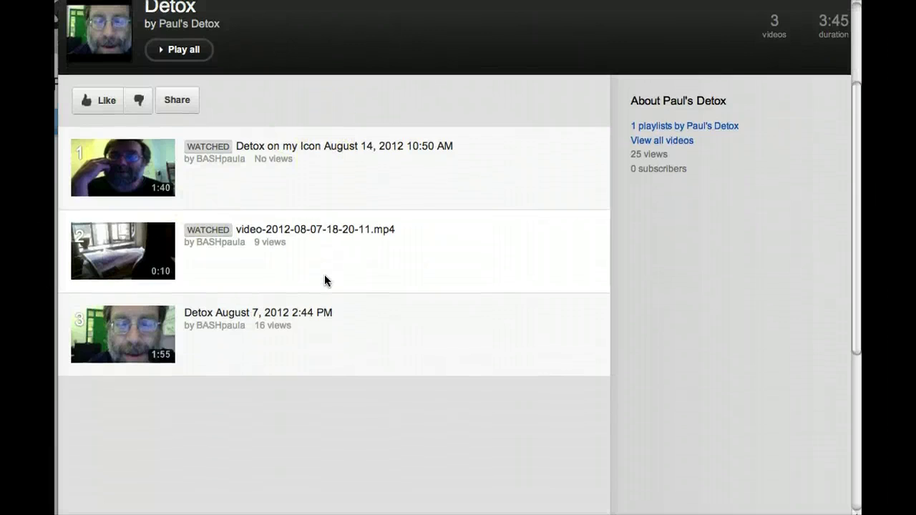
{"action": "scroll", "coordinate": [325, 279], "scroll_direction": "up", "scroll_amount": 4}
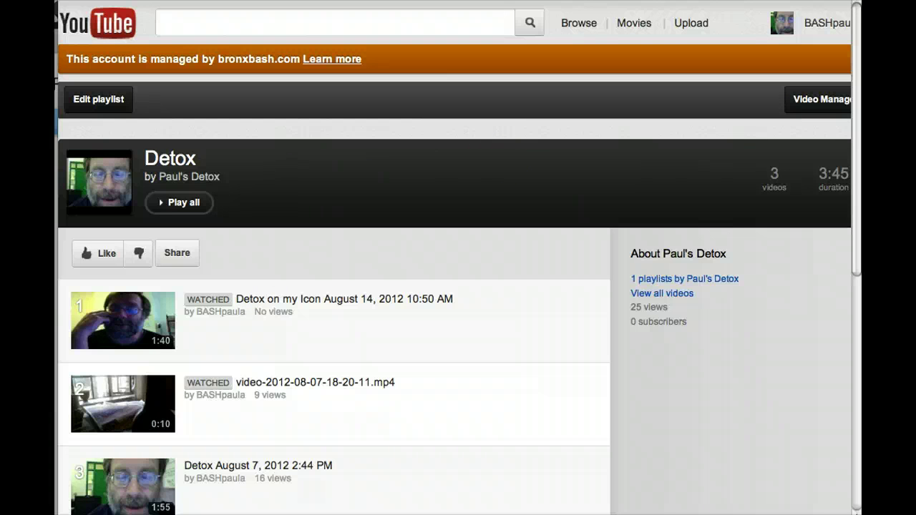
Open YouTube's Upload page and choose Record from webcam.
{"action": "left_click", "coordinate": [691, 27]}
{"action": "left_click", "coordinate": [690, 28]}
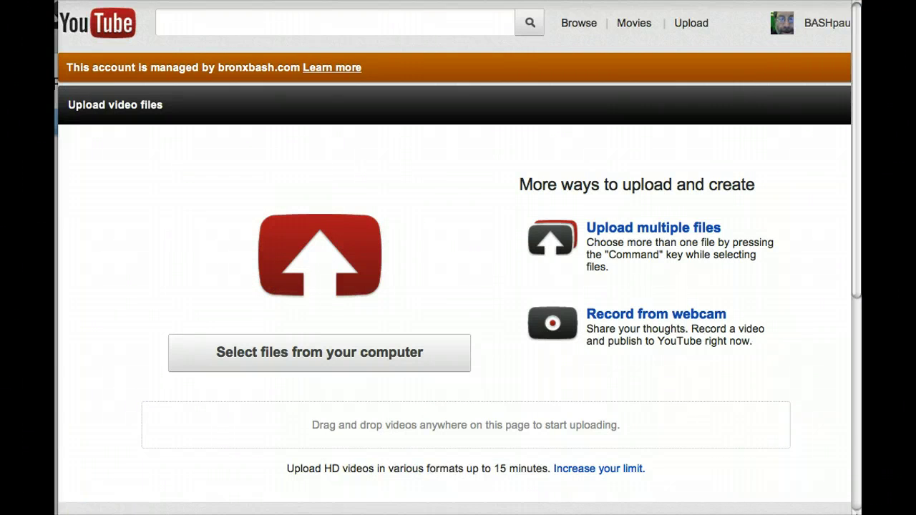
{"action": "left_click", "coordinate": [554, 323]}
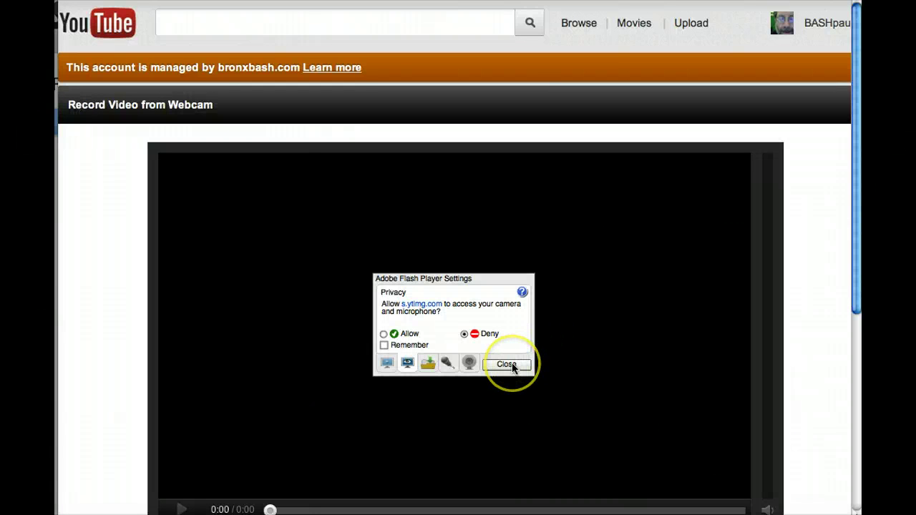
Allow camera and microphone for mail.google.com and s.ytimg.com in Flash Player's global settings.
{"action": "right_click", "coordinate": [466, 333]}
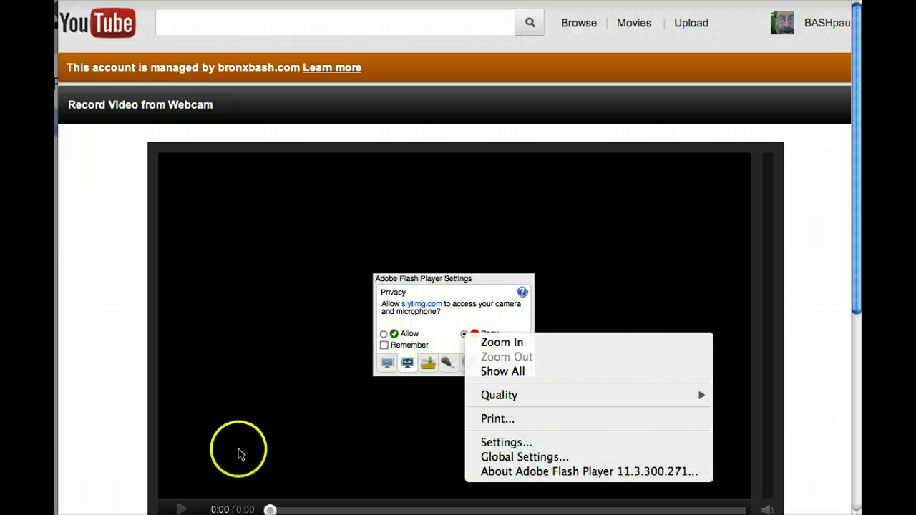
{"action": "left_click", "coordinate": [487, 457]}
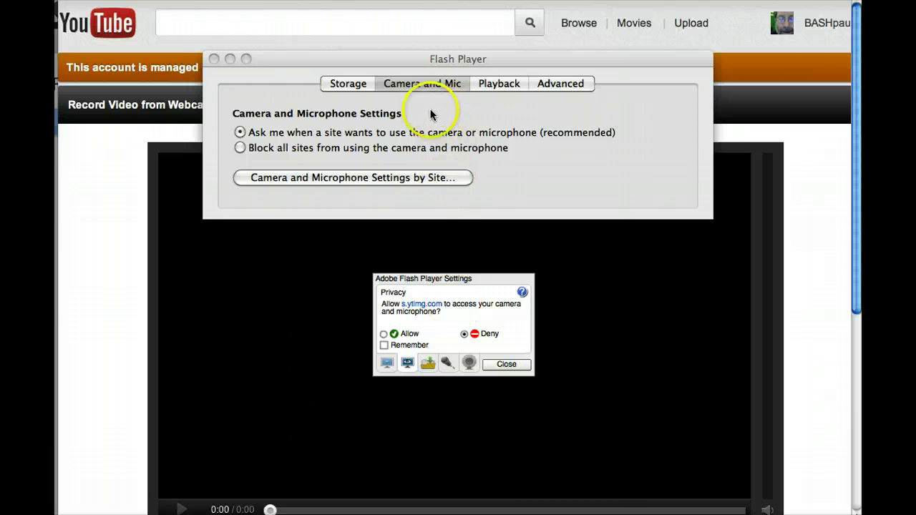
{"action": "left_click", "coordinate": [322, 177]}
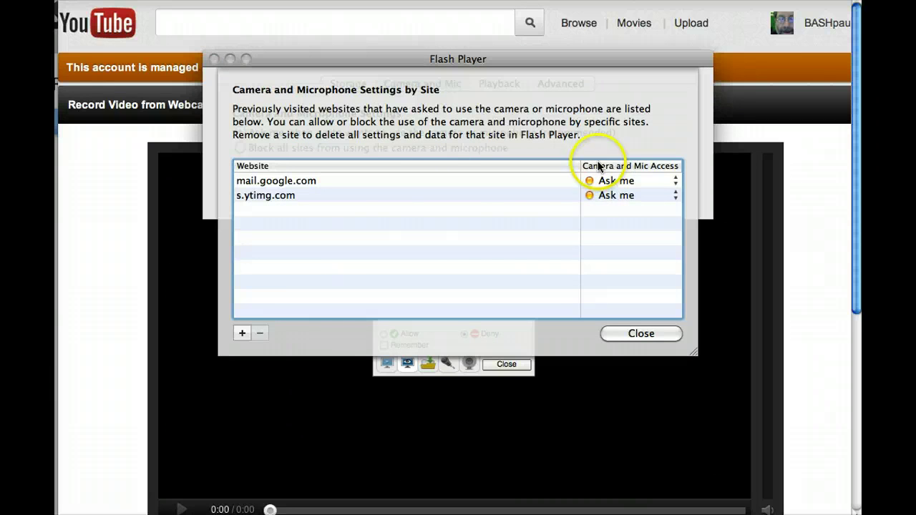
{"action": "left_click", "coordinate": [615, 181]}
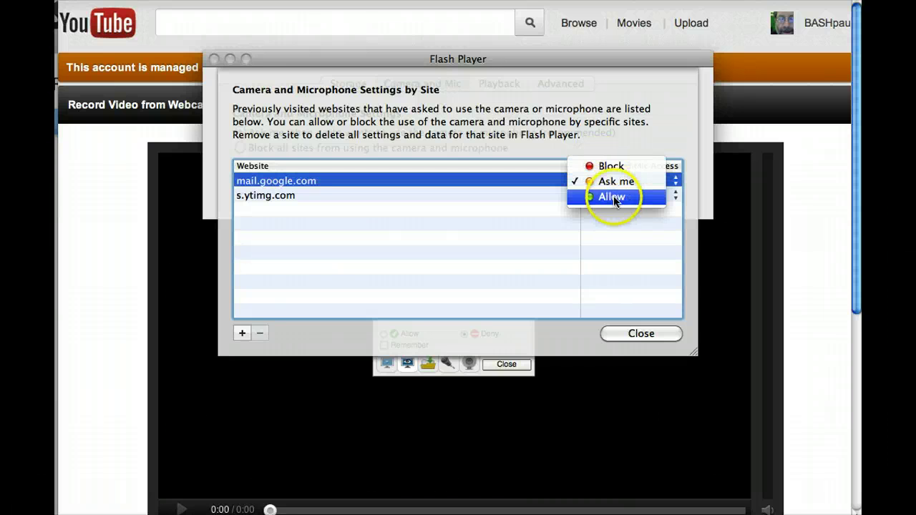
{"action": "left_click", "coordinate": [613, 197]}
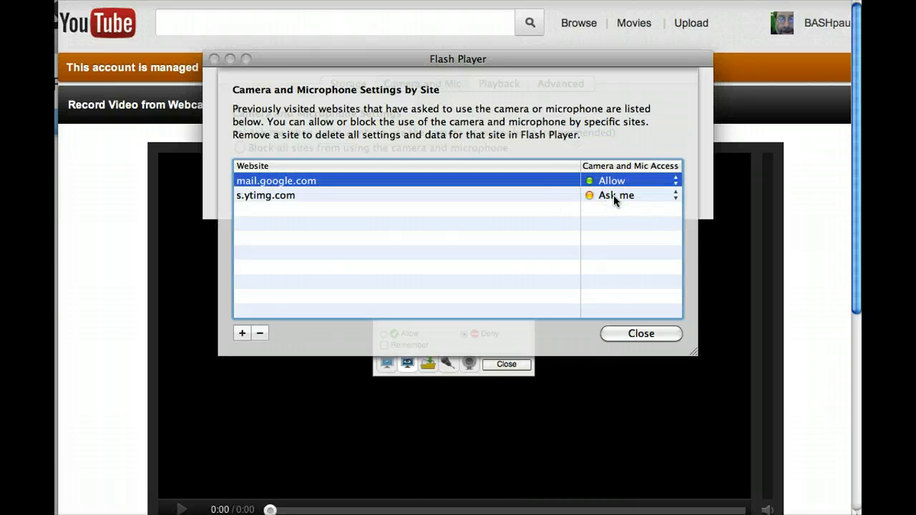
{"action": "left_click", "coordinate": [614, 195]}
{"action": "left_click", "coordinate": [613, 211]}
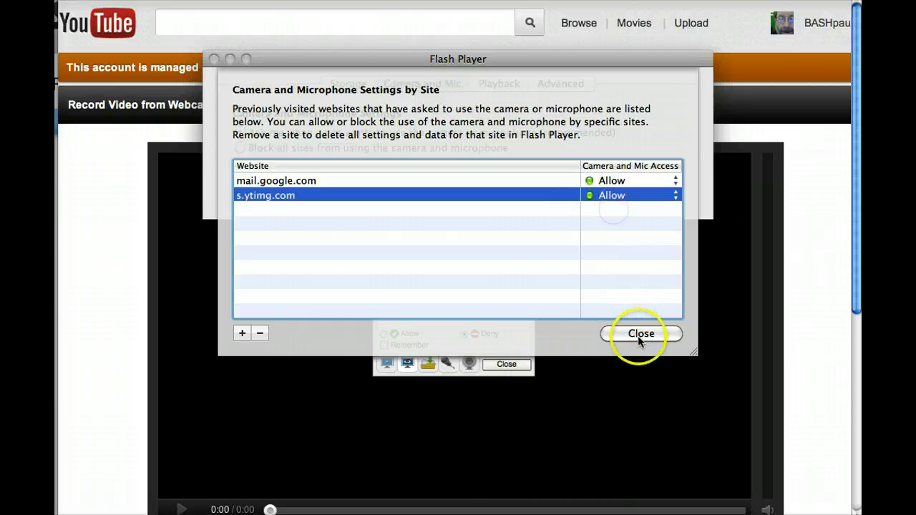
{"action": "left_click", "coordinate": [637, 334]}
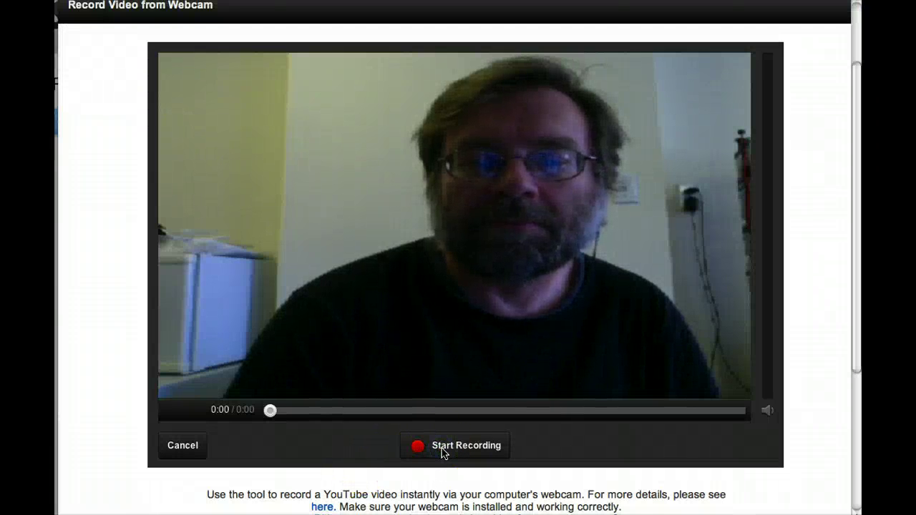
Record a two-second test clip from the webcam.
{"action": "left_click", "coordinate": [443, 448]}
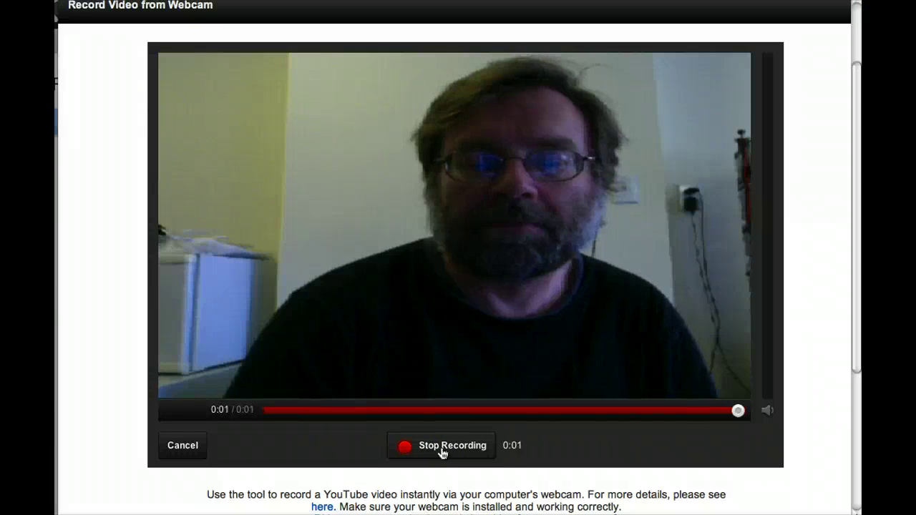
{"action": "left_click", "coordinate": [443, 449]}
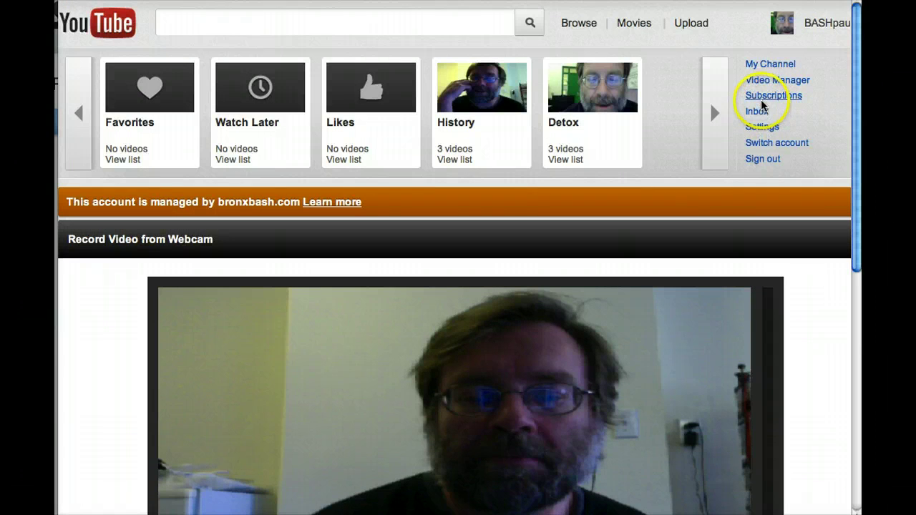
{"action": "left_click", "coordinate": [761, 81]}
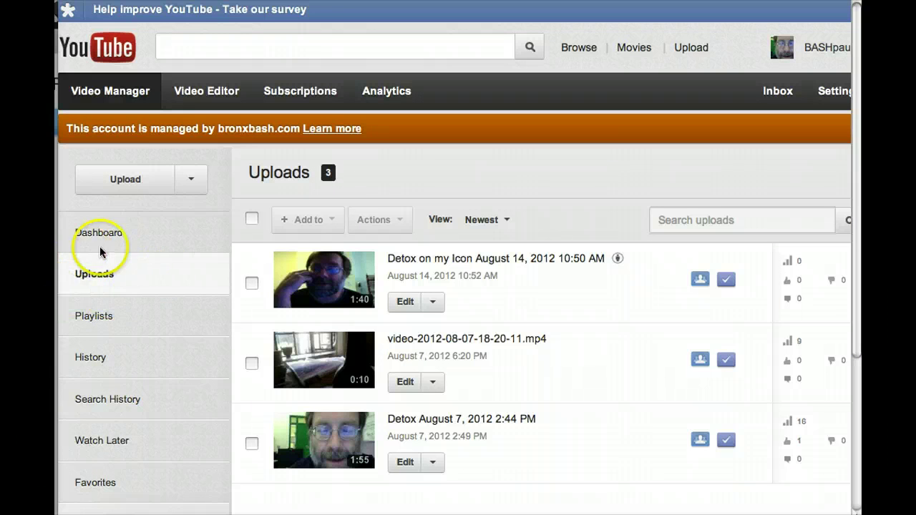
{"action": "left_click", "coordinate": [254, 284]}
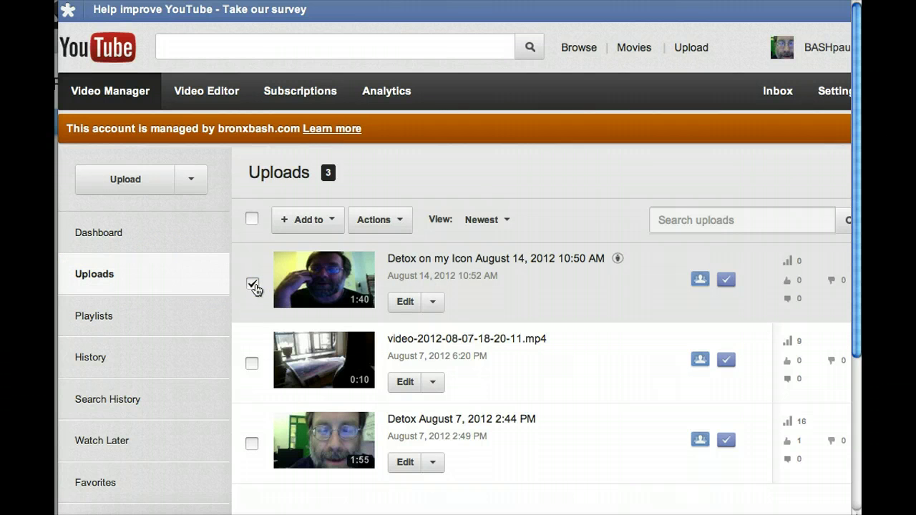
{"action": "left_click", "coordinate": [324, 226]}
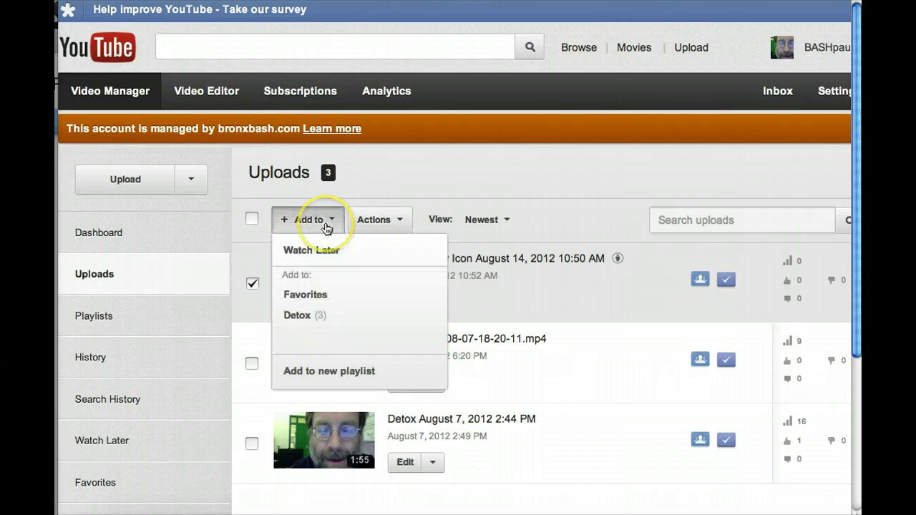
{"action": "left_click", "coordinate": [331, 378]}
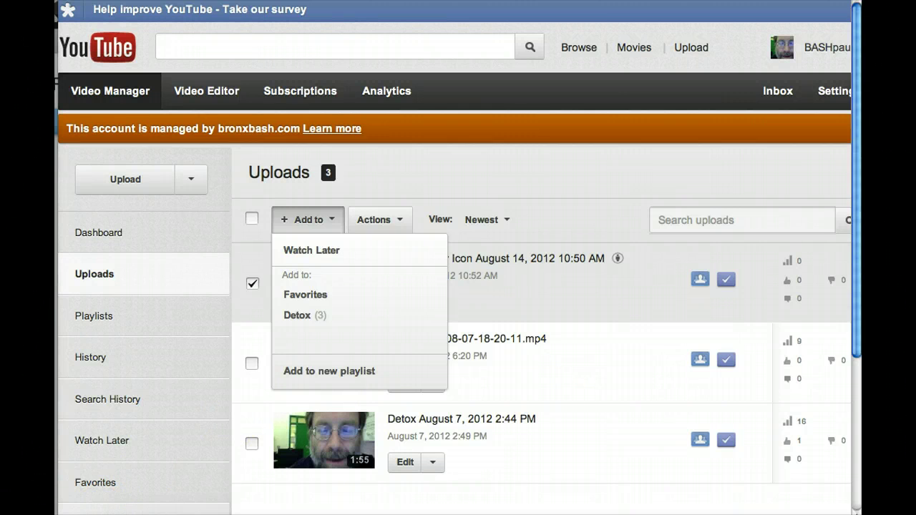
{"action": "left_click", "coordinate": [135, 425]}
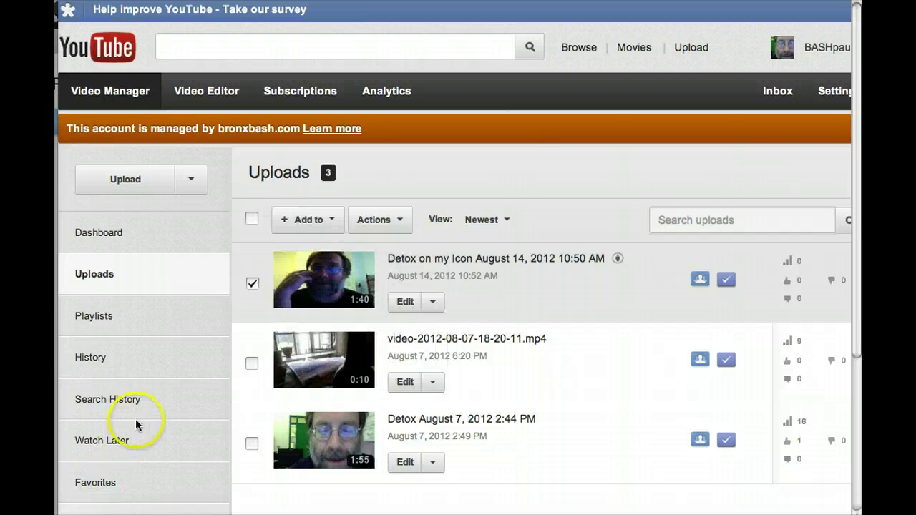
{"action": "left_click", "coordinate": [110, 326]}
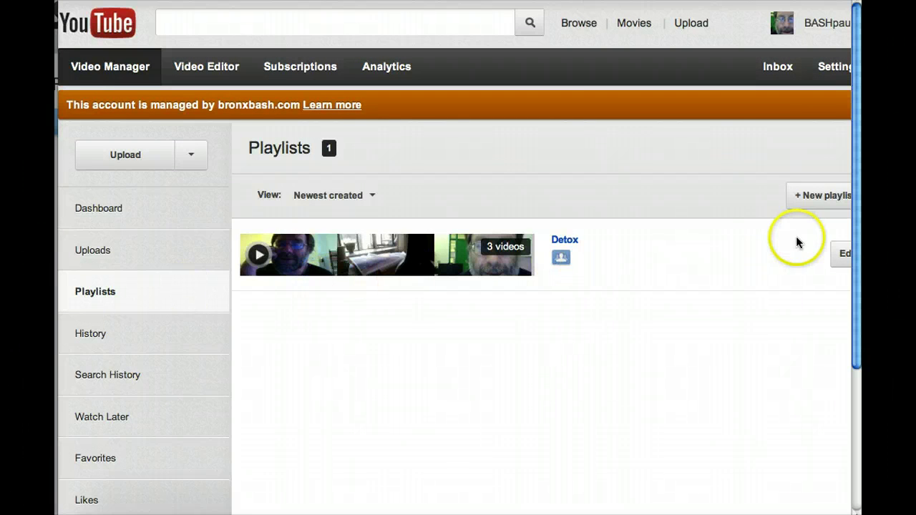
Move Detox on my Icon to the top of the Detox playlist and save.
{"action": "left_click", "coordinate": [833, 260]}
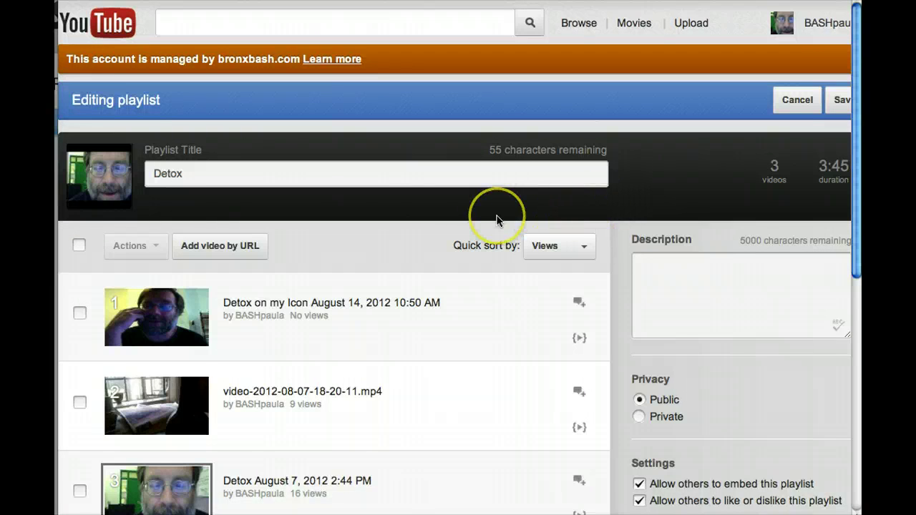
{"action": "scroll", "coordinate": [497, 215], "scroll_direction": "down", "scroll_amount": 3}
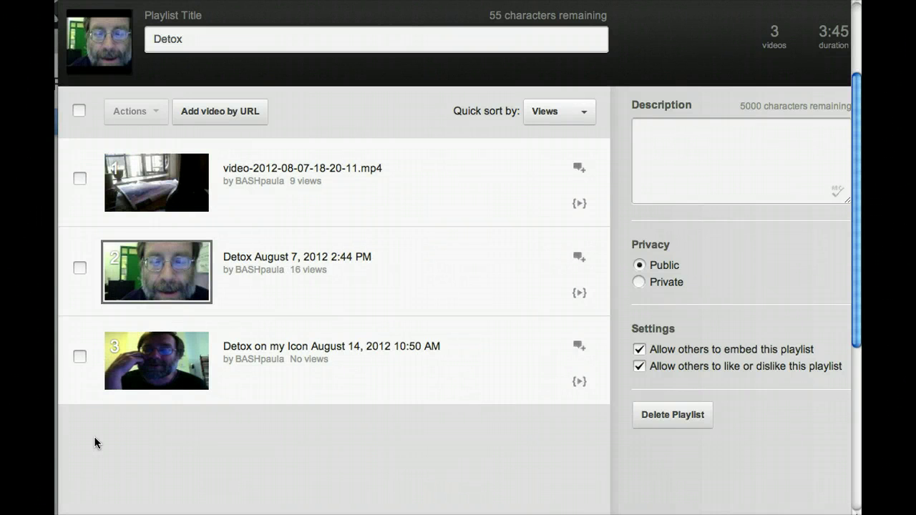
{"action": "mouse_move", "coordinate": [82, 371]}
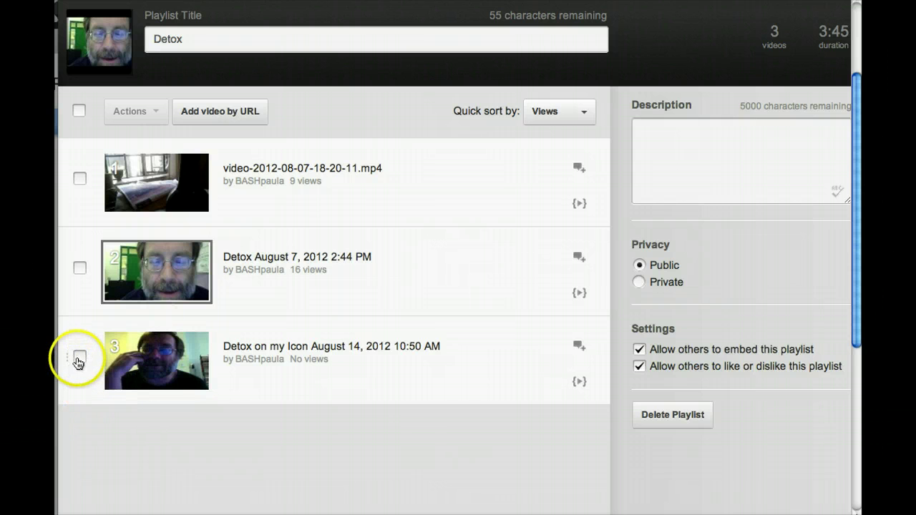
{"action": "left_click", "coordinate": [80, 358]}
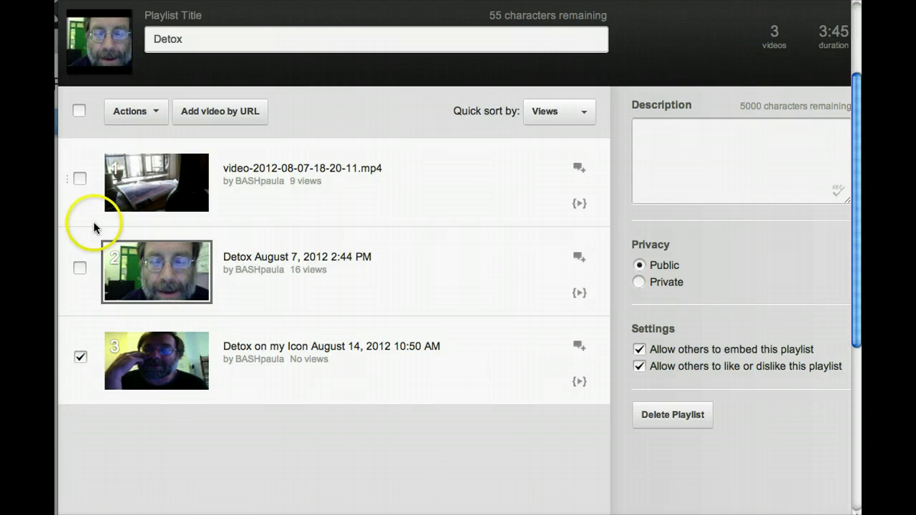
{"action": "left_click", "coordinate": [129, 111]}
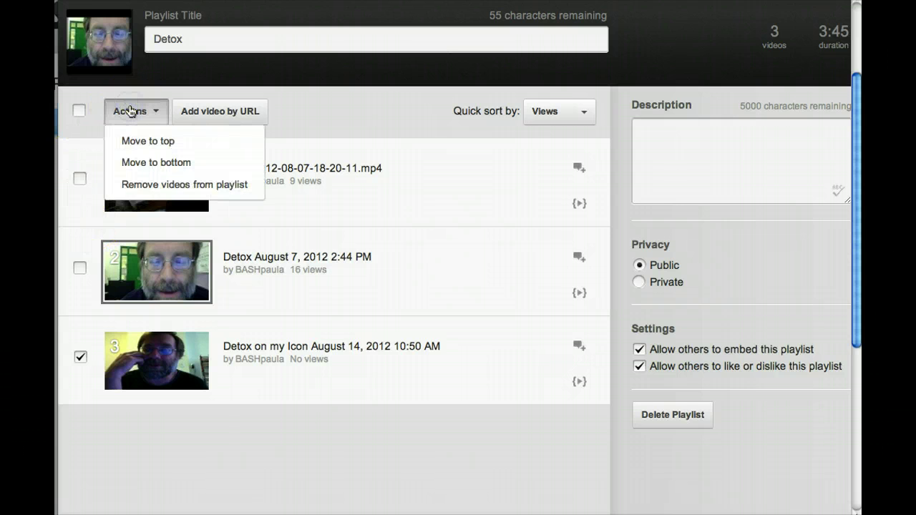
{"action": "left_click", "coordinate": [138, 141]}
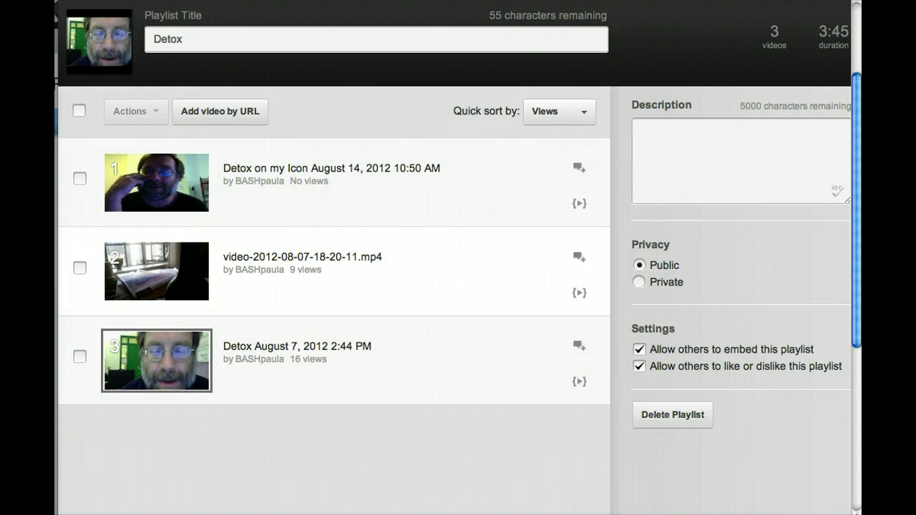
{"action": "scroll", "coordinate": [455, 287], "scroll_direction": "right", "scroll_amount": 2}
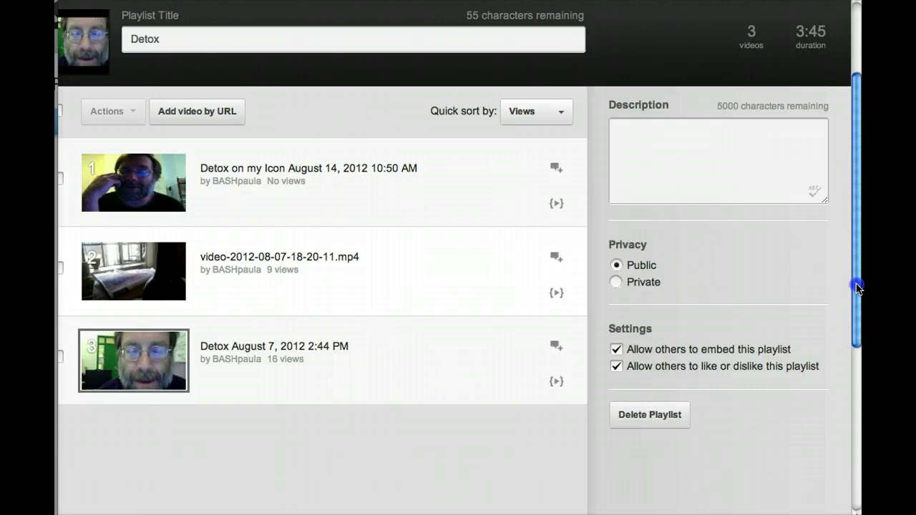
{"action": "left_click_drag", "start_coordinate": [859, 285], "coordinate": [856, 184]}
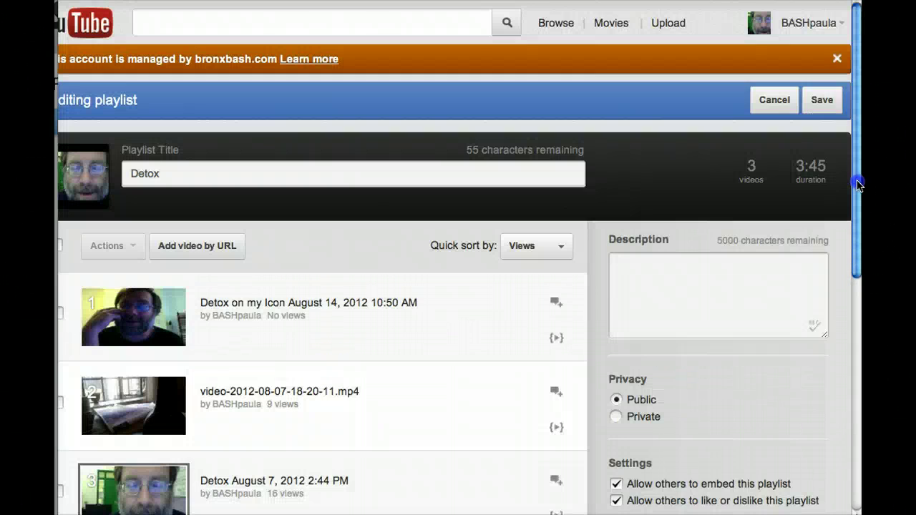
{"action": "left_click", "coordinate": [831, 105]}
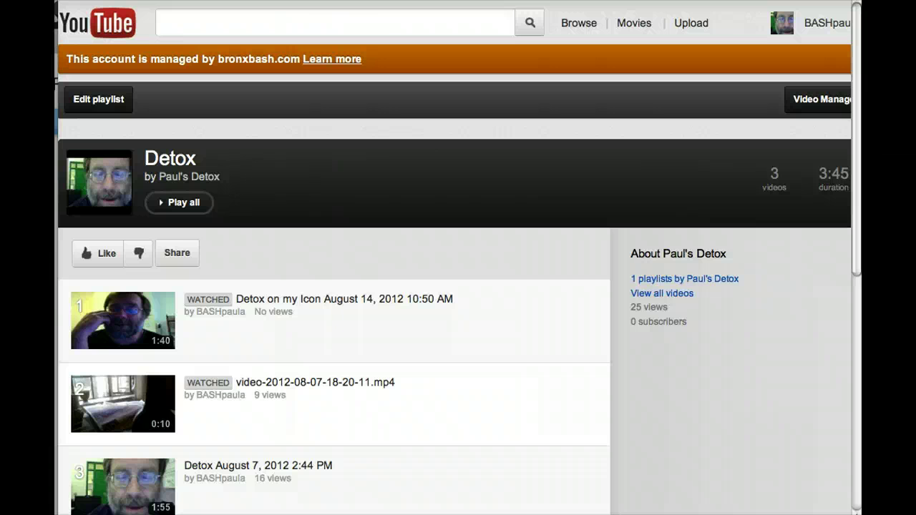
Bring up the Detox playlist's Share options and show its embed code.
{"action": "left_click", "coordinate": [172, 254]}
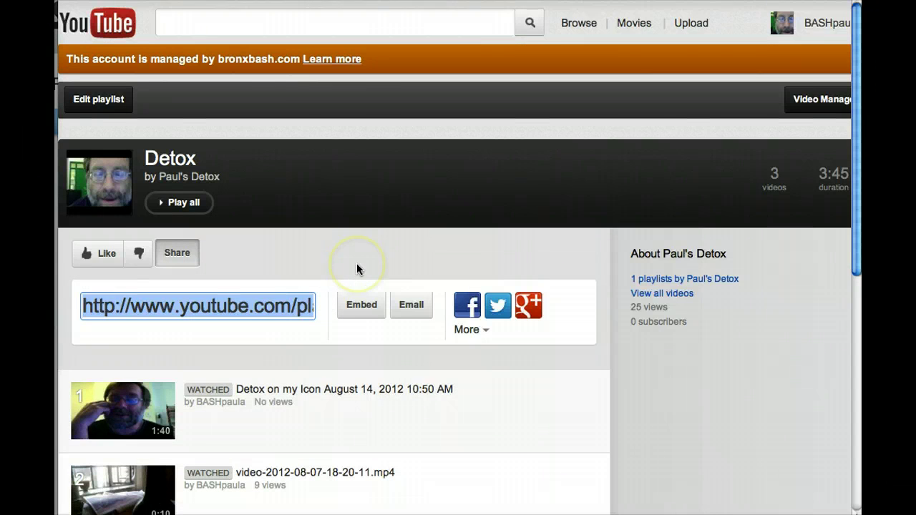
{"action": "scroll", "coordinate": [357, 269], "scroll_direction": "down", "scroll_amount": 1}
{"action": "scroll", "coordinate": [358, 265], "scroll_direction": "down", "scroll_amount": 3}
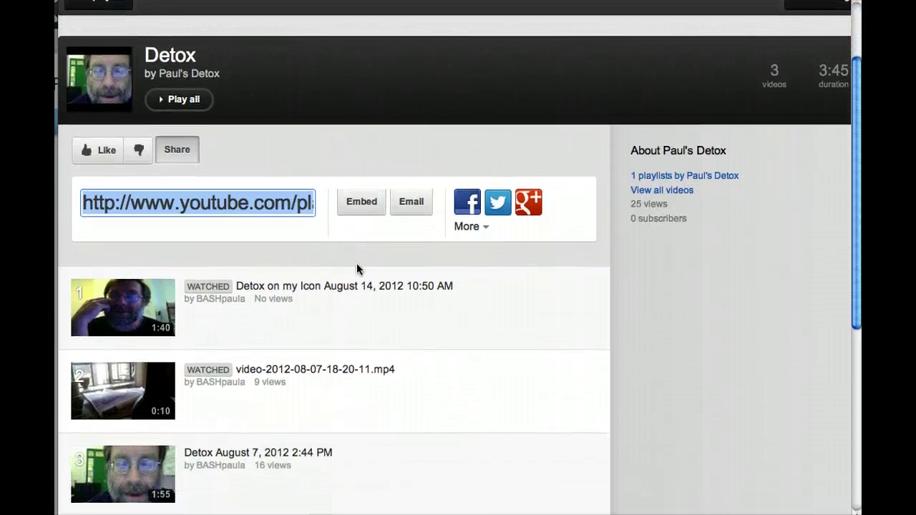
{"action": "left_click", "coordinate": [358, 245]}
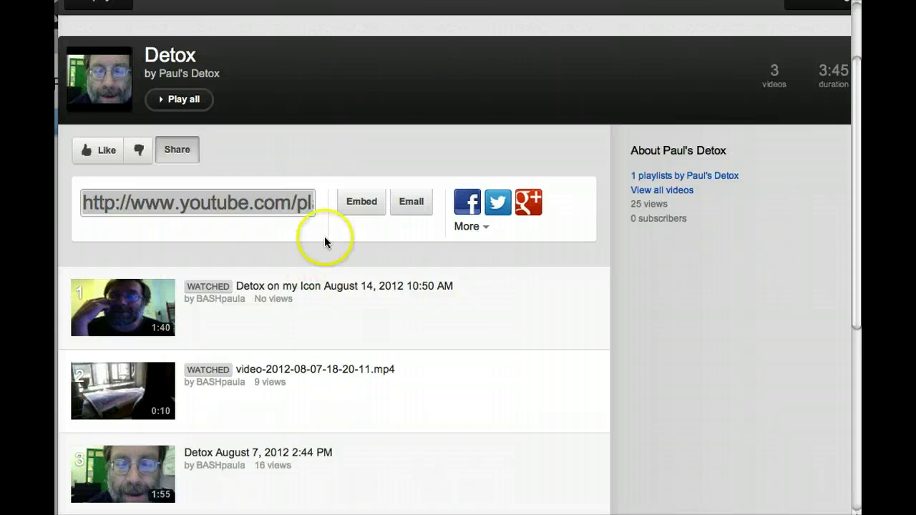
{"action": "left_click", "coordinate": [361, 203]}
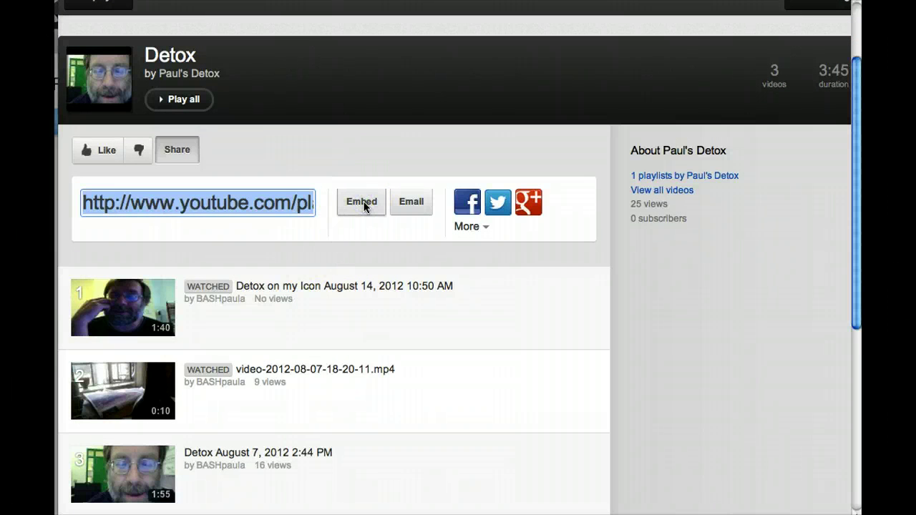
{"action": "left_click", "coordinate": [363, 204]}
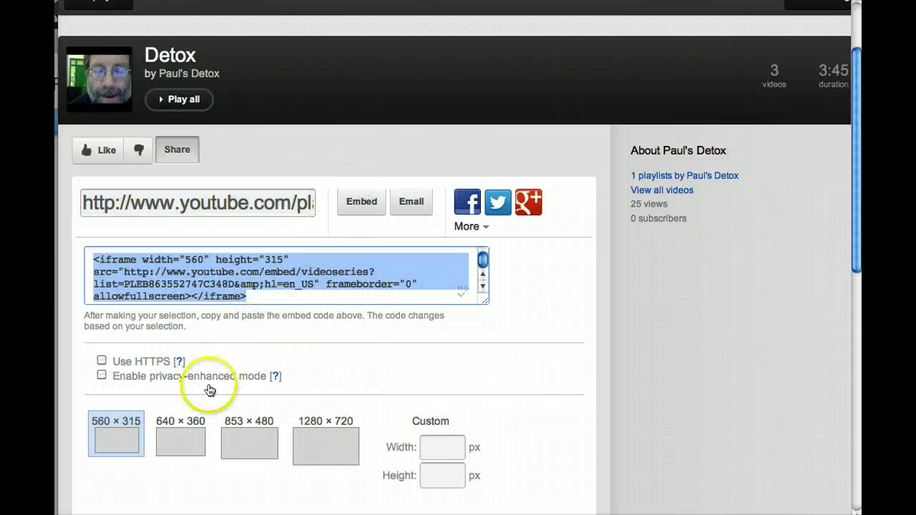
Set the embed size to 640 × 360, copy the iframe code, and switch to Youth Voices.
{"action": "left_click", "coordinate": [187, 451]}
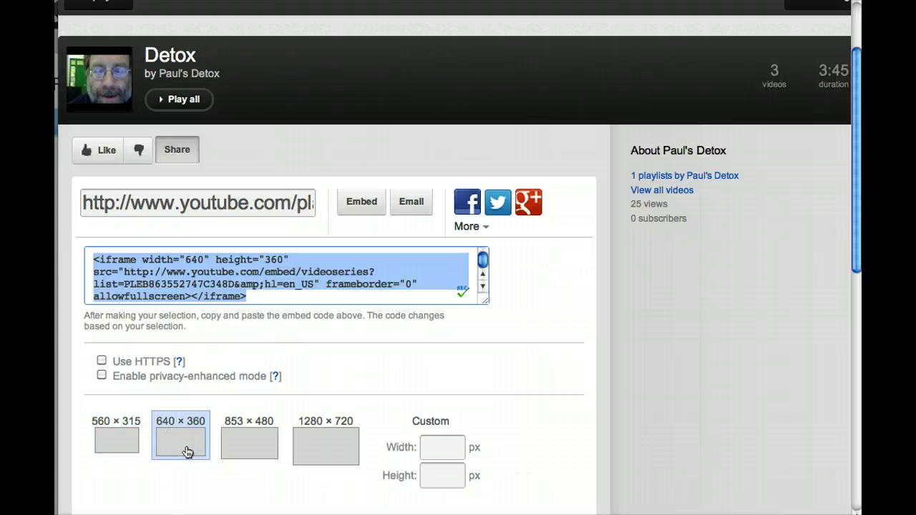
{"action": "left_click", "coordinate": [158, 420]}
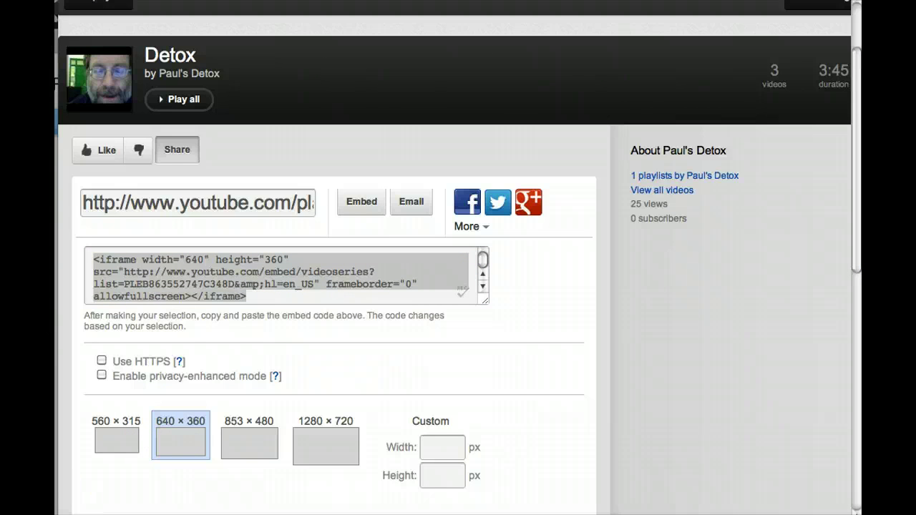
{"action": "left_click", "coordinate": [217, 354]}
{"action": "left_click", "coordinate": [261, 301]}
{"action": "key", "text": "super+c"}
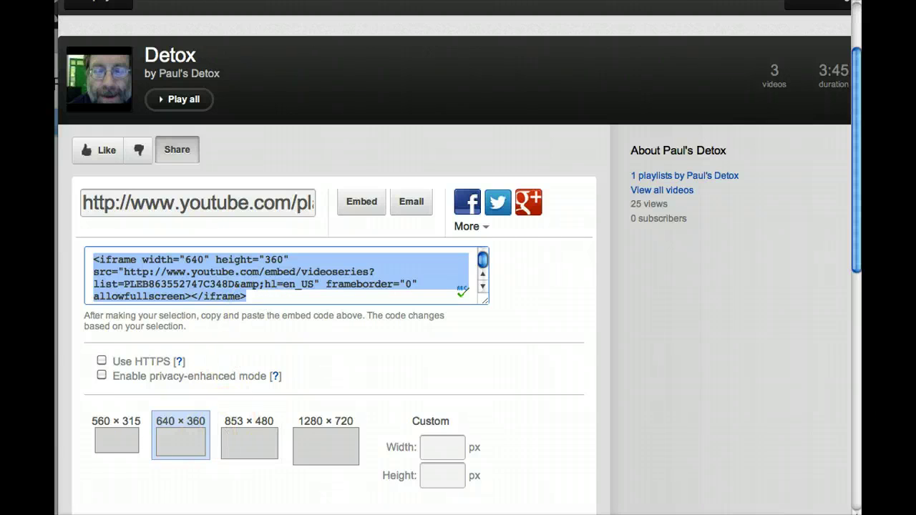
{"action": "key", "text": "super+Tab"}
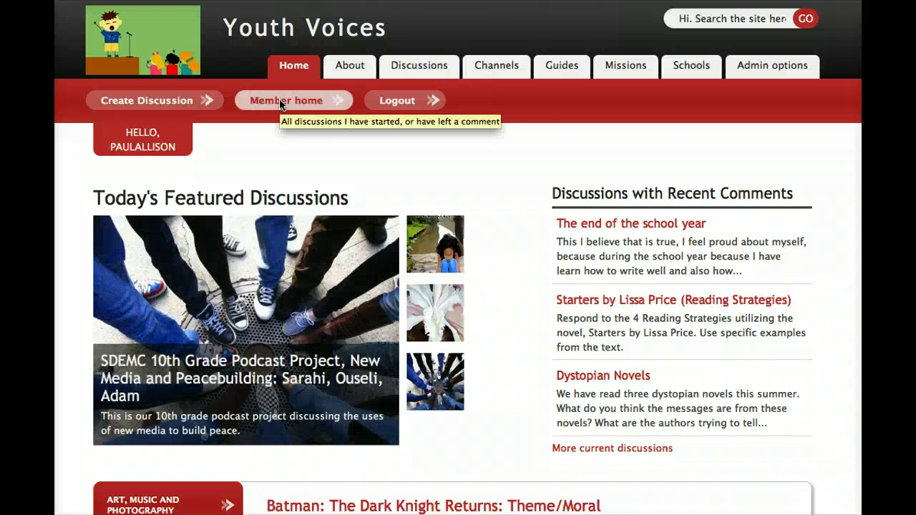
Open the profile editor's Bio section and scroll down to the old My Vlog embed.
{"action": "left_click", "coordinate": [280, 101]}
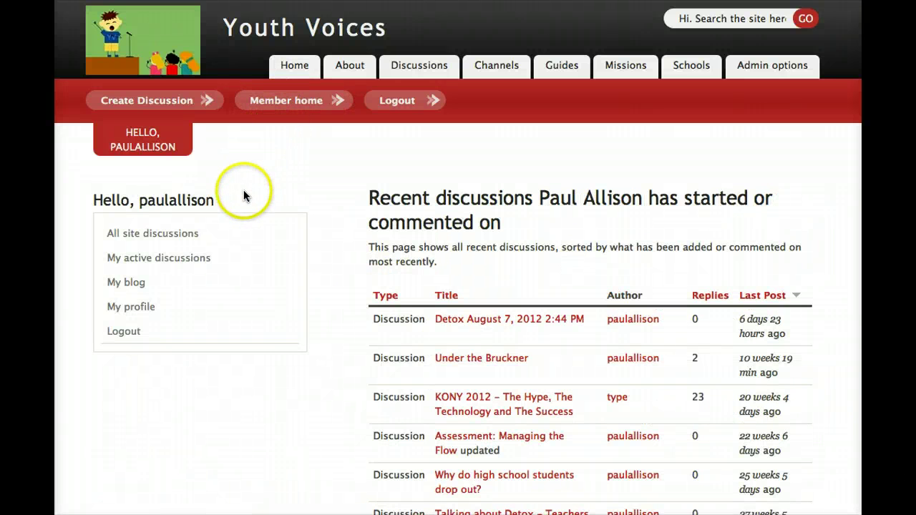
{"action": "left_click", "coordinate": [121, 313]}
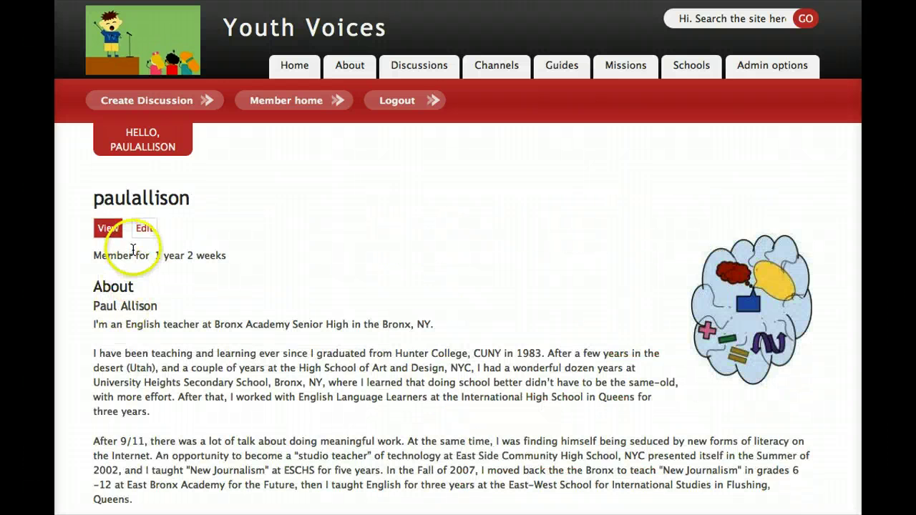
{"action": "left_click", "coordinate": [146, 232]}
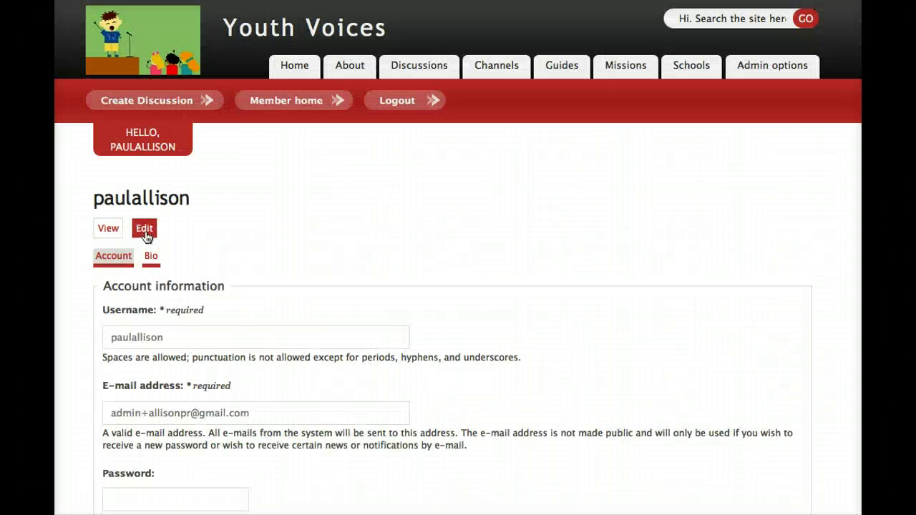
{"action": "left_click", "coordinate": [150, 258]}
{"action": "scroll", "coordinate": [155, 252], "scroll_direction": "down", "scroll_amount": 10}
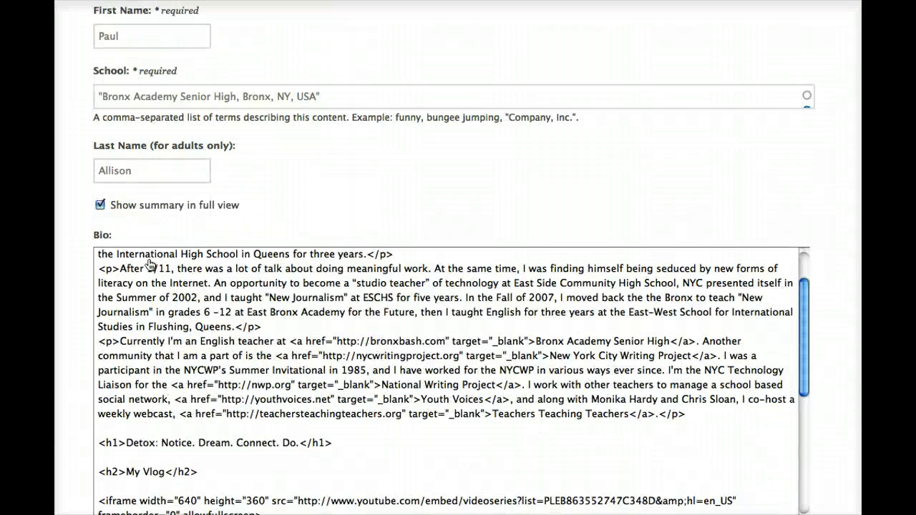
{"action": "scroll", "coordinate": [155, 252], "scroll_direction": "down", "scroll_amount": 2}
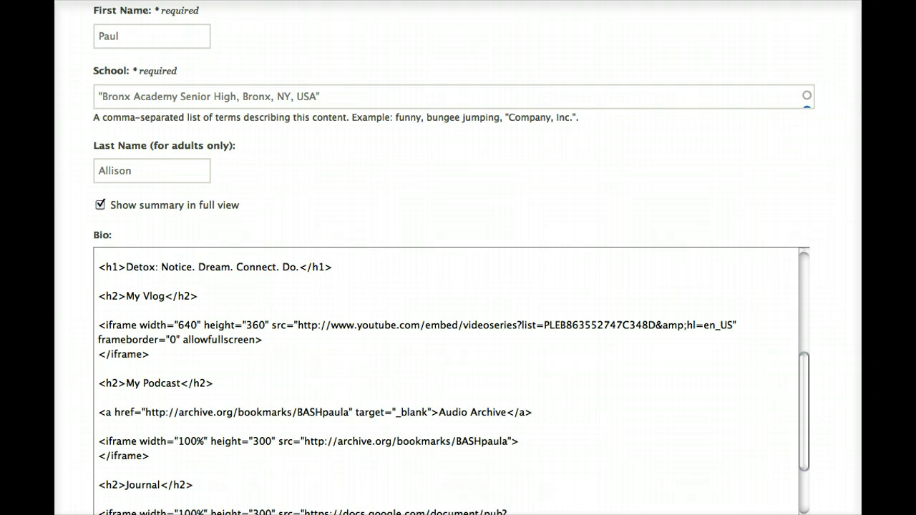
Delete the old My Vlog heading and its iframe from the bio.
{"action": "key", "text": "BackSpace"}
{"action": "left_click", "coordinate": [229, 382]}
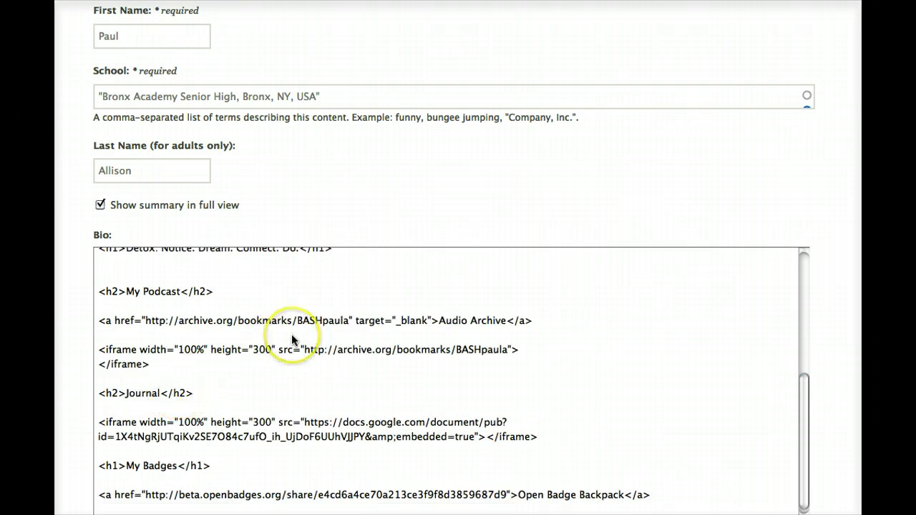
{"action": "scroll", "coordinate": [291, 334], "scroll_direction": "up", "scroll_amount": 5}
{"action": "scroll", "coordinate": [292, 334], "scroll_direction": "up", "scroll_amount": 4}
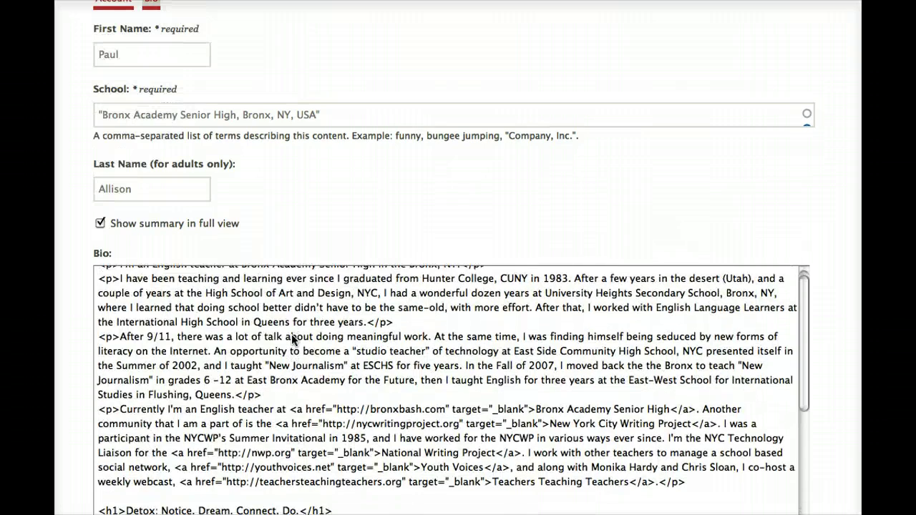
{"action": "scroll", "coordinate": [292, 334], "scroll_direction": "down", "scroll_amount": 5}
{"action": "scroll", "coordinate": [291, 339], "scroll_direction": "down", "scroll_amount": 1}
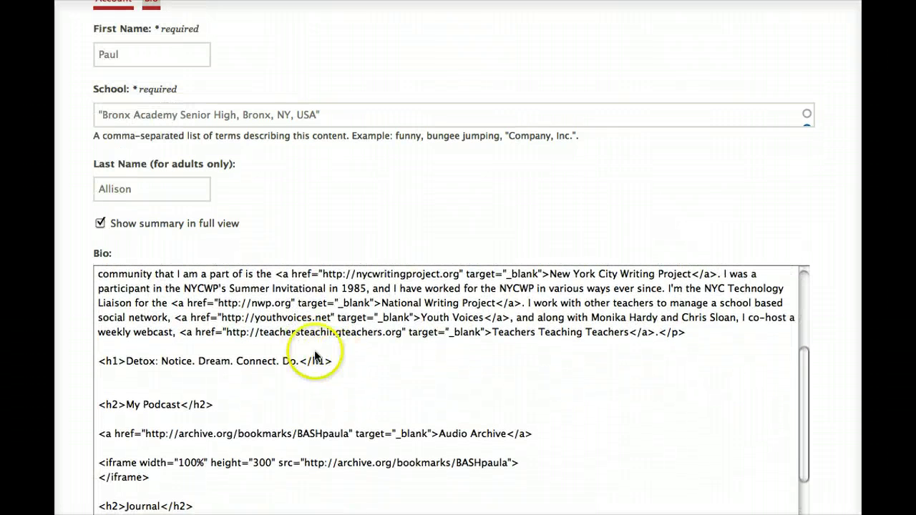
Paste the 640×360 playlist iframe under the Detox heading, with blank lines above it.
{"action": "left_click", "coordinate": [104, 387]}
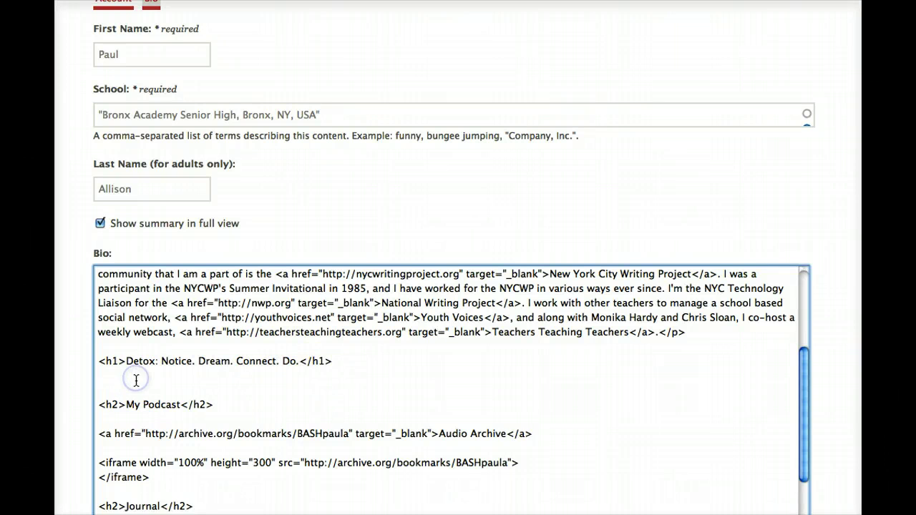
{"action": "key", "text": "Return"}
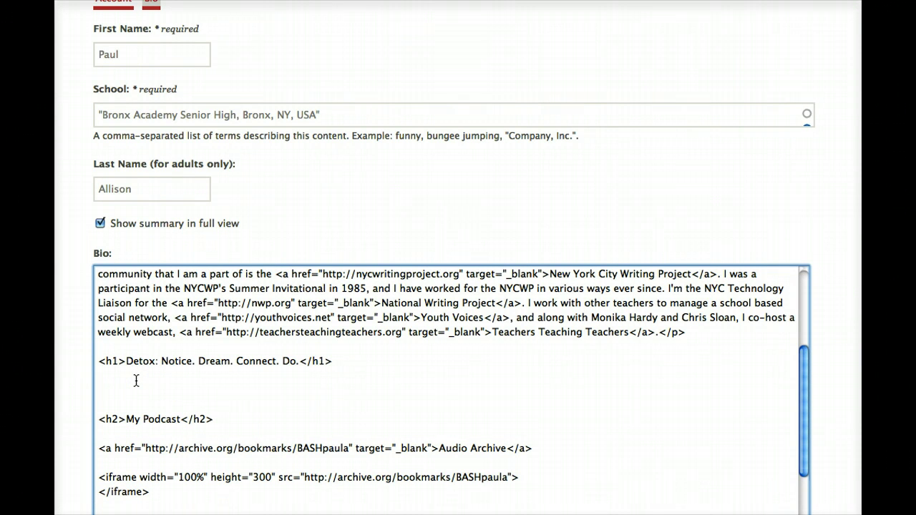
{"action": "key", "text": "super+v"}
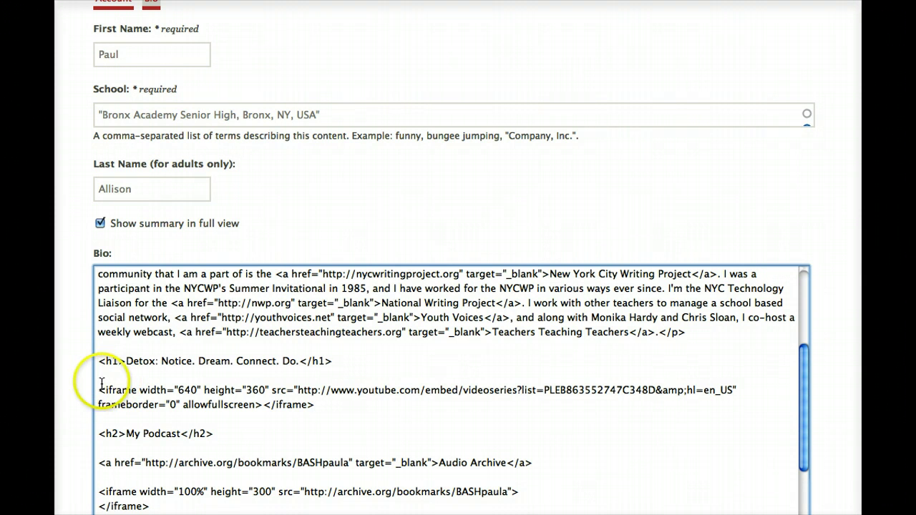
{"action": "left_click", "coordinate": [103, 381]}
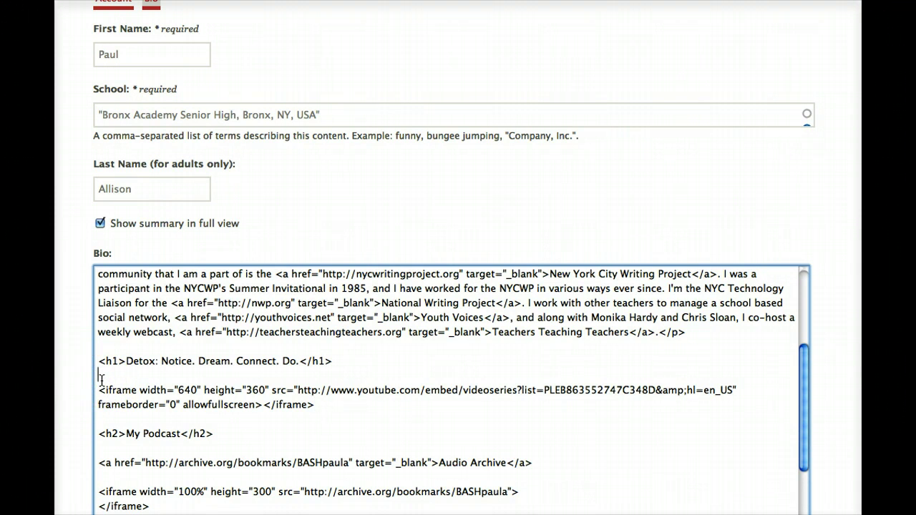
{"action": "key", "text": "Return"}
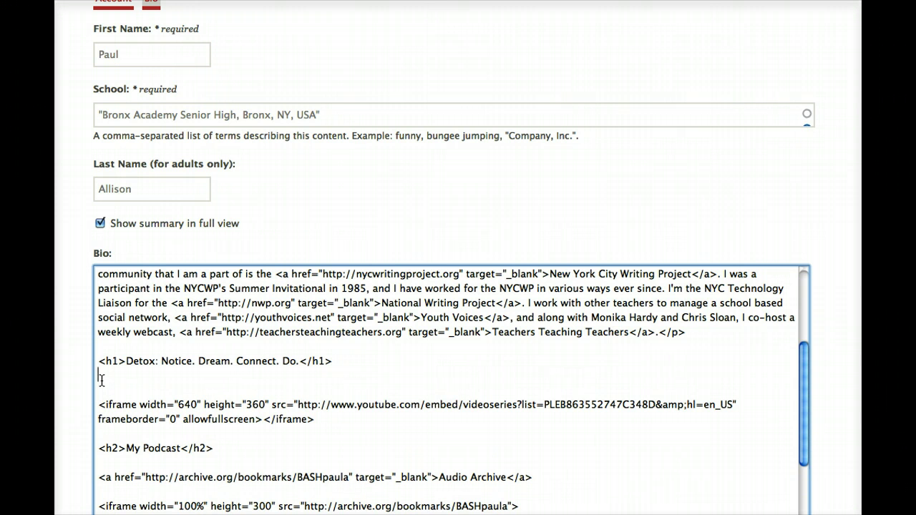
{"action": "key", "text": "Return"}
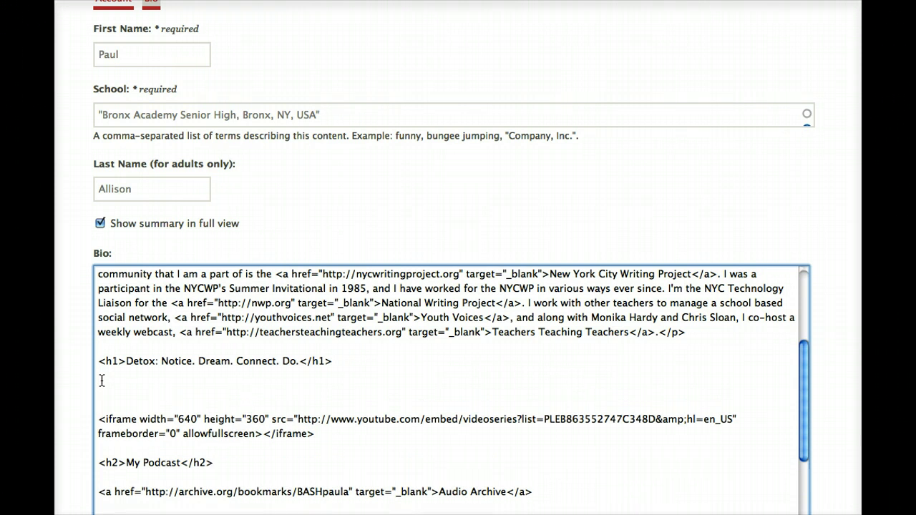
{"action": "key", "text": "Up"}
Type <h2>My Vlog</h2> on the empty line above the playlist iframe.
{"action": "key", "text": "super+Tab"}
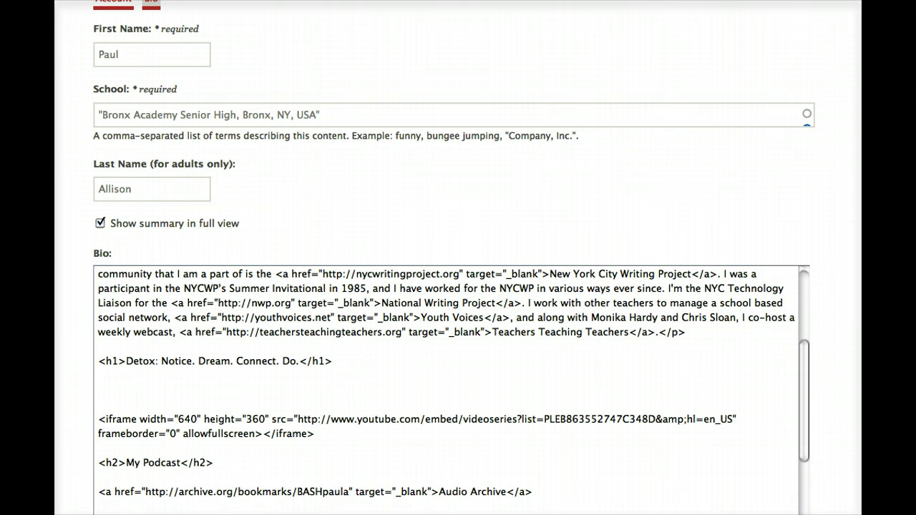
{"action": "left_click", "coordinate": [114, 398]}
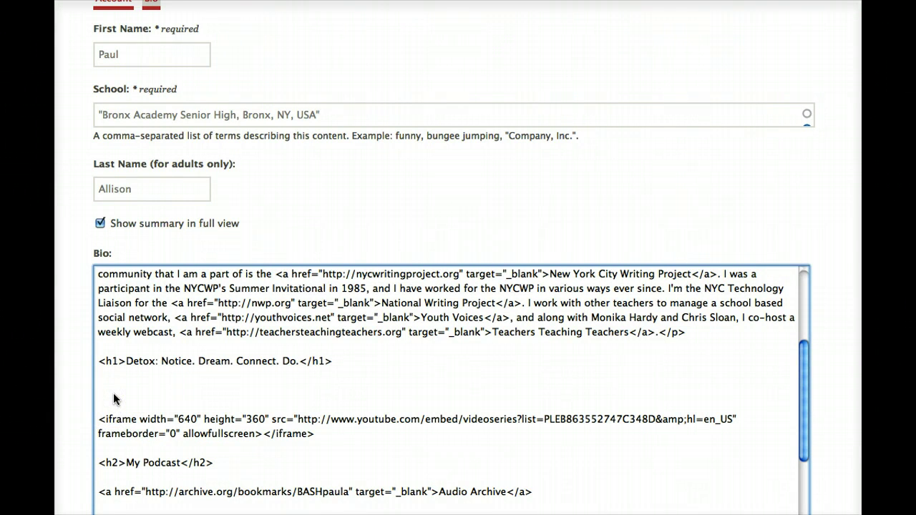
{"action": "type", "text": "<h2>My Vlog</"}
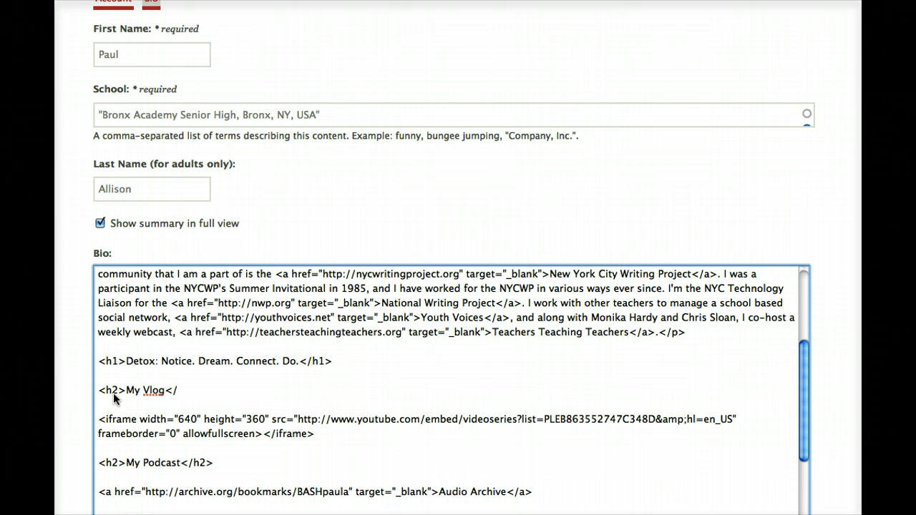
{"action": "type", "text": "h2>"}
{"action": "left_click", "coordinate": [60, 466]}
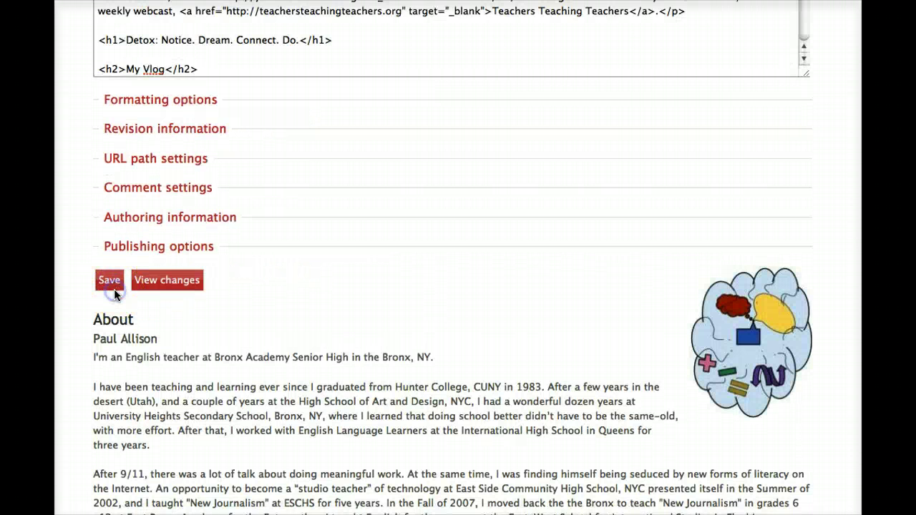
Save the bio, view the profile and play the Detox playlist embedded under My Vlog.
{"action": "left_click", "coordinate": [109, 281]}
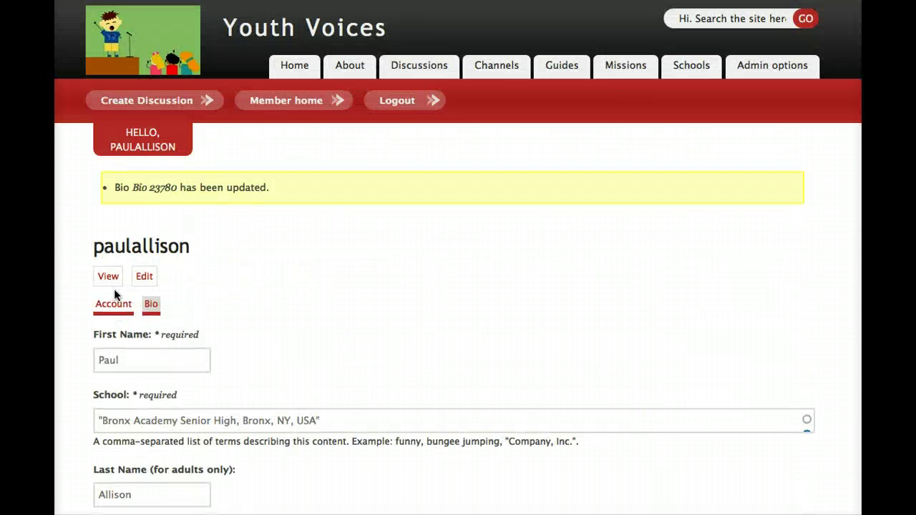
{"action": "left_click", "coordinate": [112, 278]}
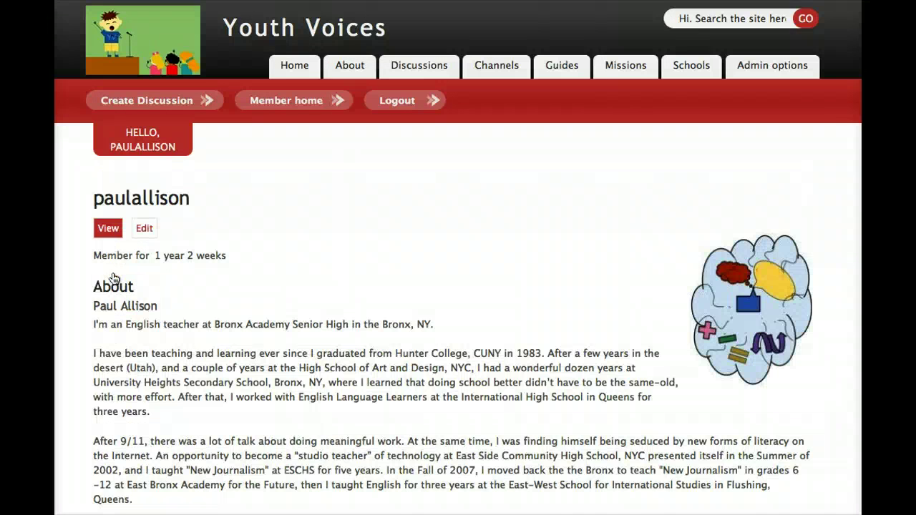
{"action": "scroll", "coordinate": [112, 276], "scroll_direction": "down", "scroll_amount": 10}
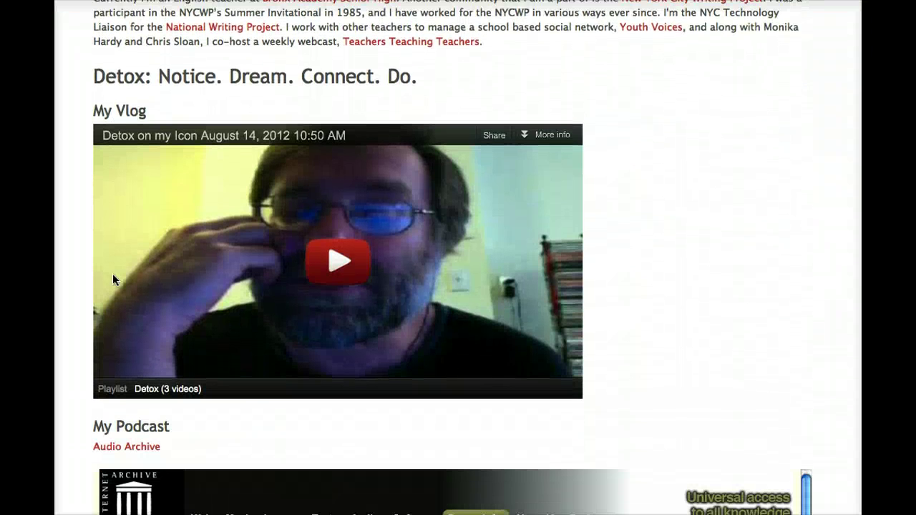
{"action": "left_click", "coordinate": [317, 262]}
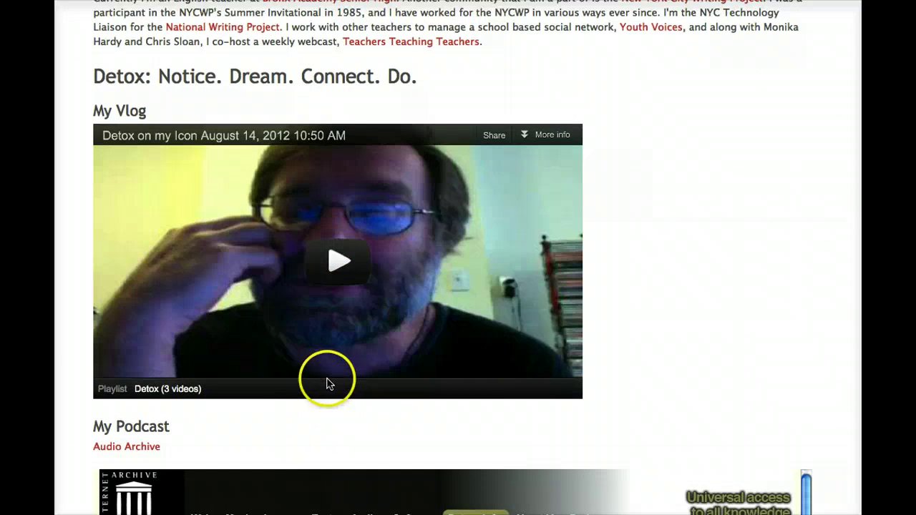